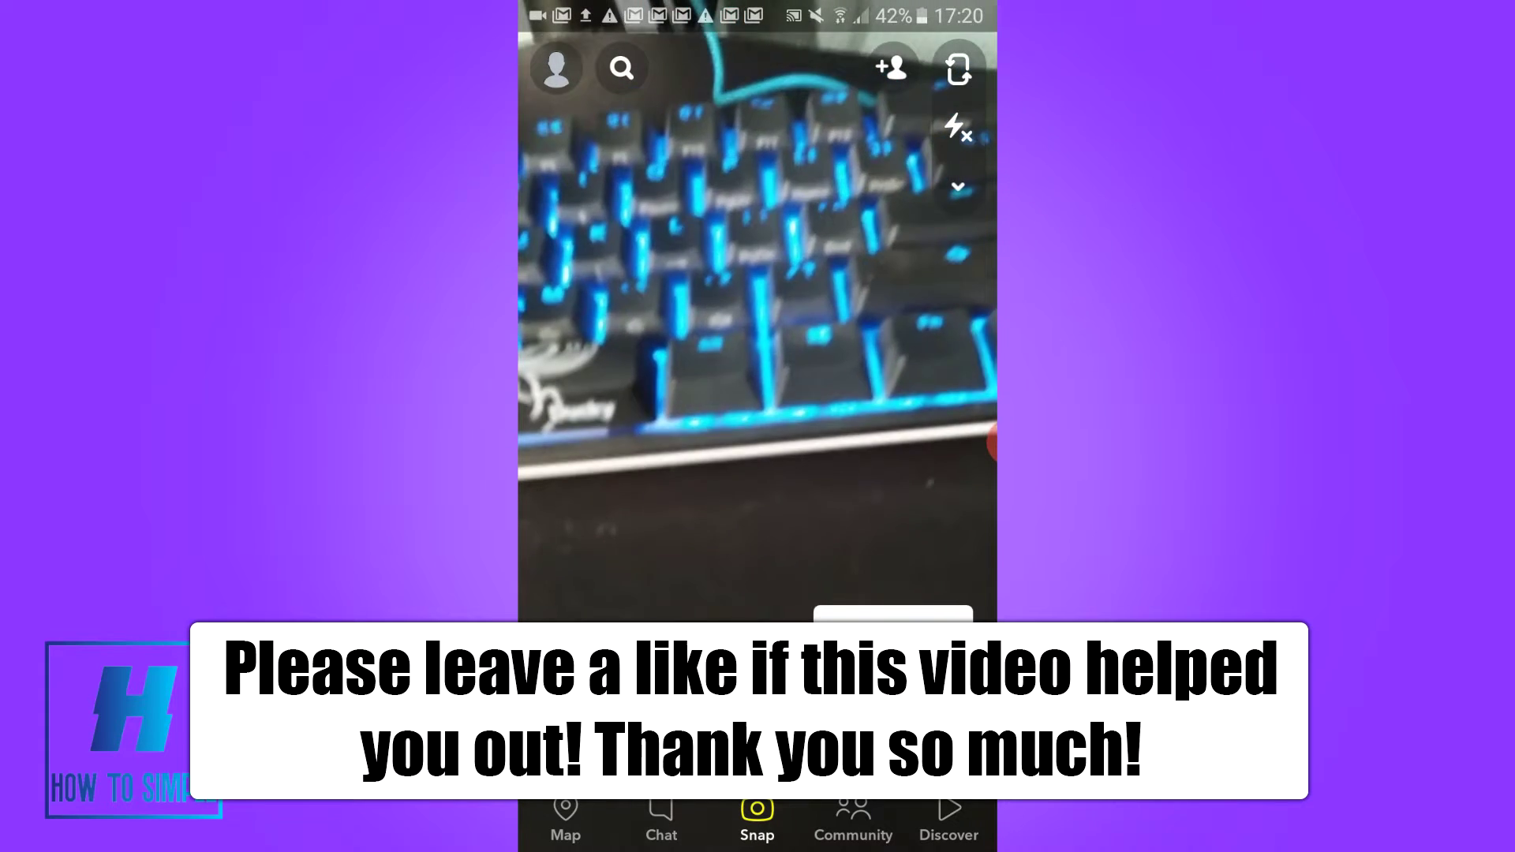
# Swipe up from the camera to Memories, showing the 4-second keyboard snap under Recently Added.
pyautogui.moveTo(758, 534); pyautogui.dragTo(758, 237)
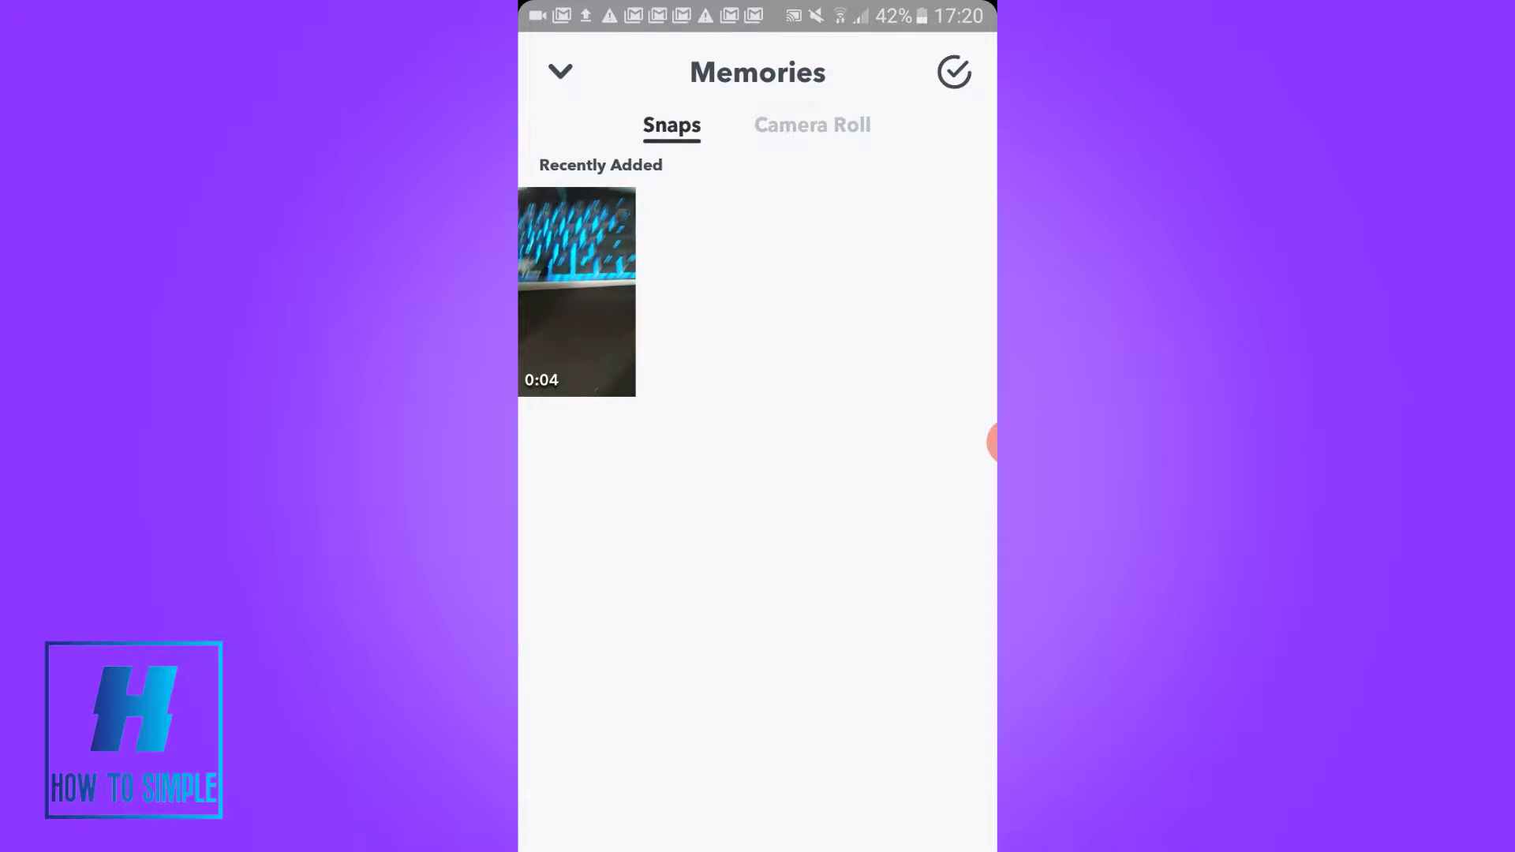
pyautogui.click(812, 124)
pyautogui.moveTo(923, 533); pyautogui.dragTo(662, 534)
pyautogui.moveTo(924, 533); pyautogui.dragTo(782, 534)
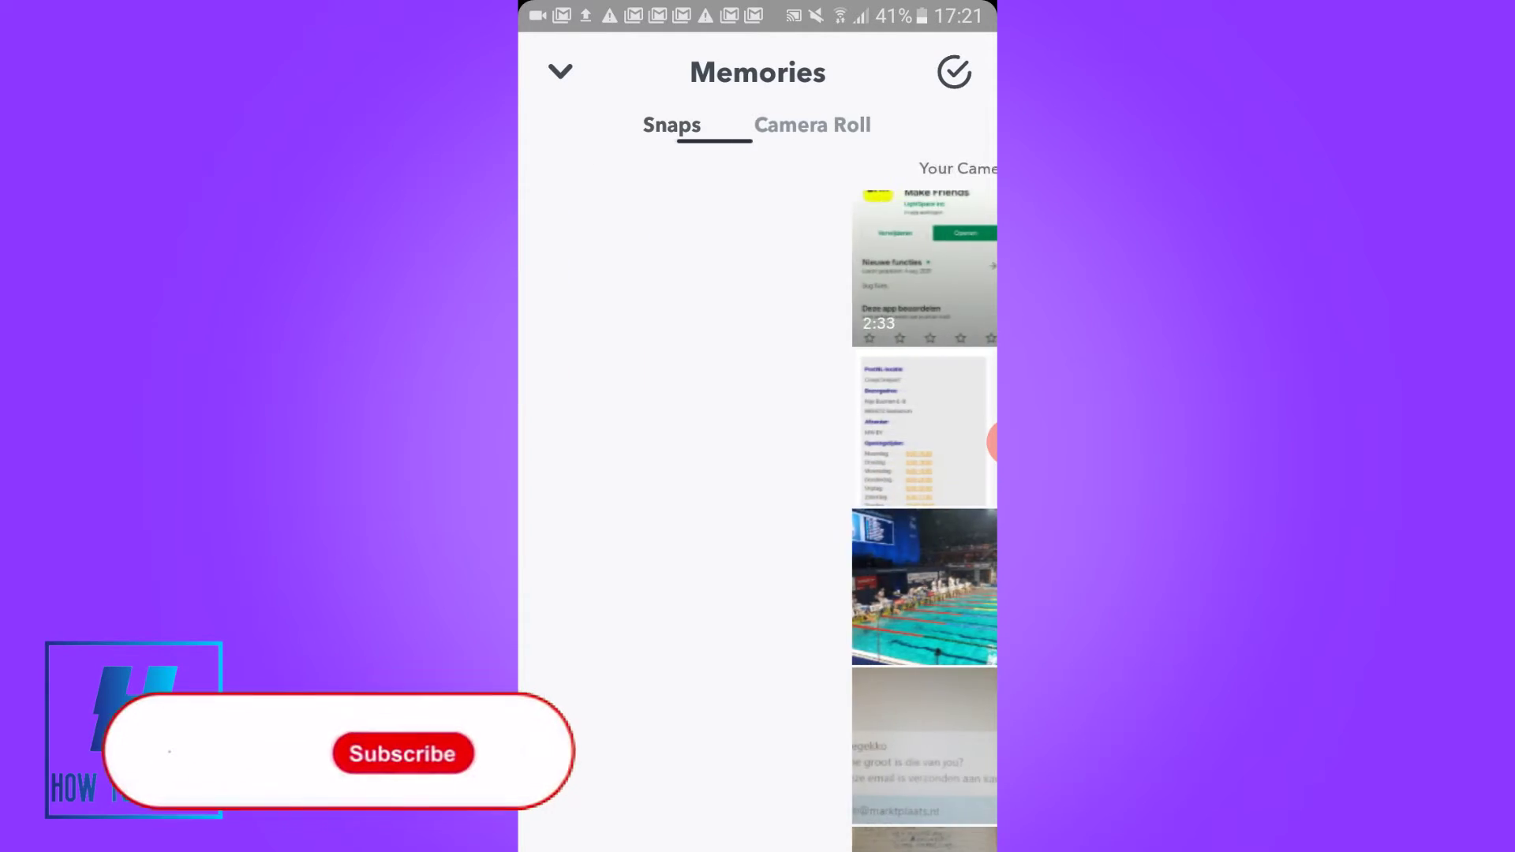
pyautogui.moveTo(993, 441); pyautogui.dragTo(901, 441)
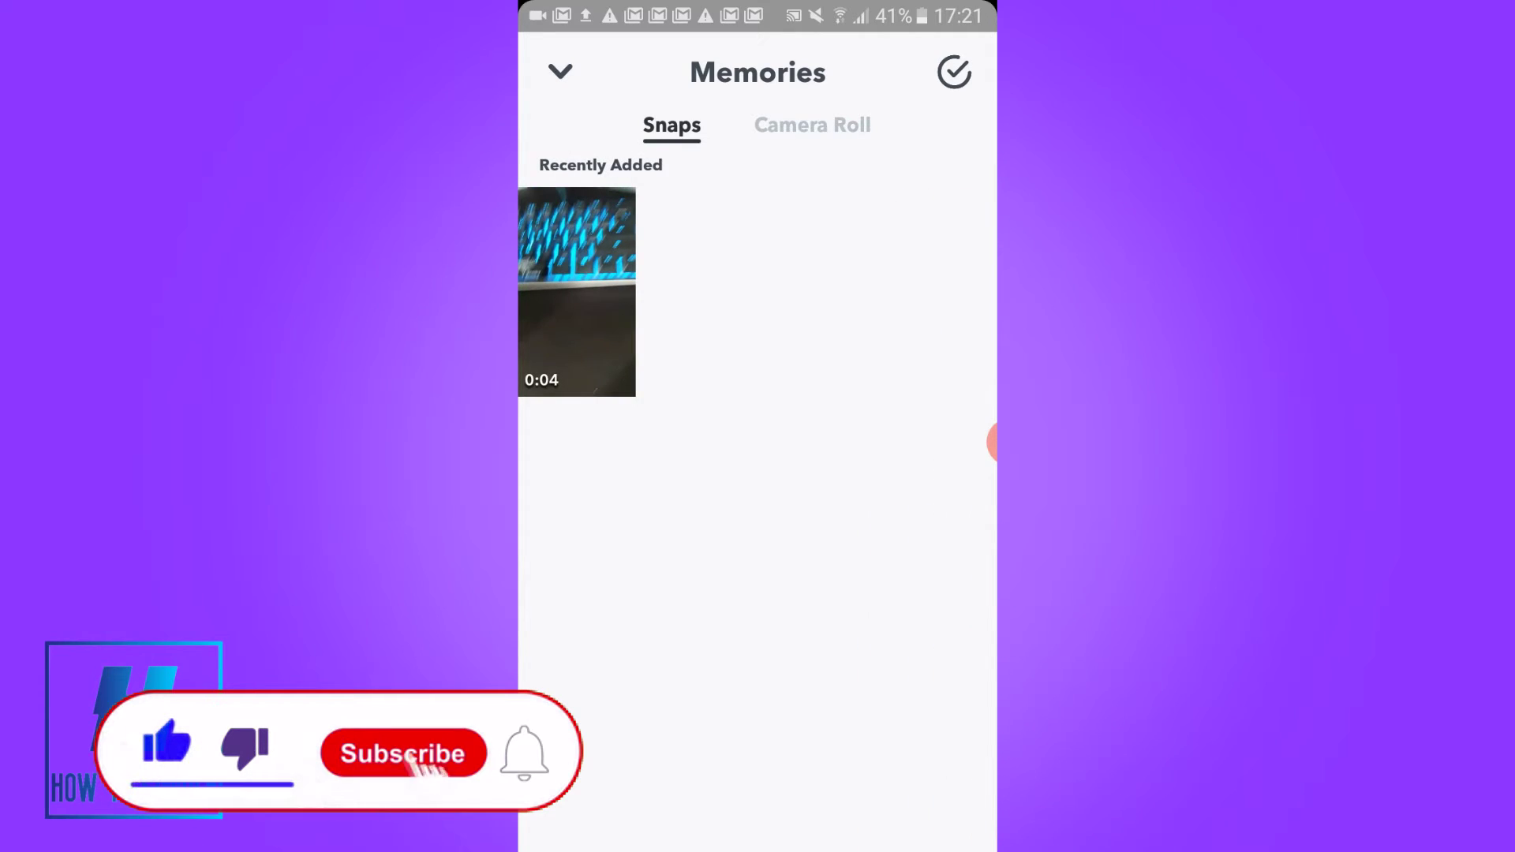